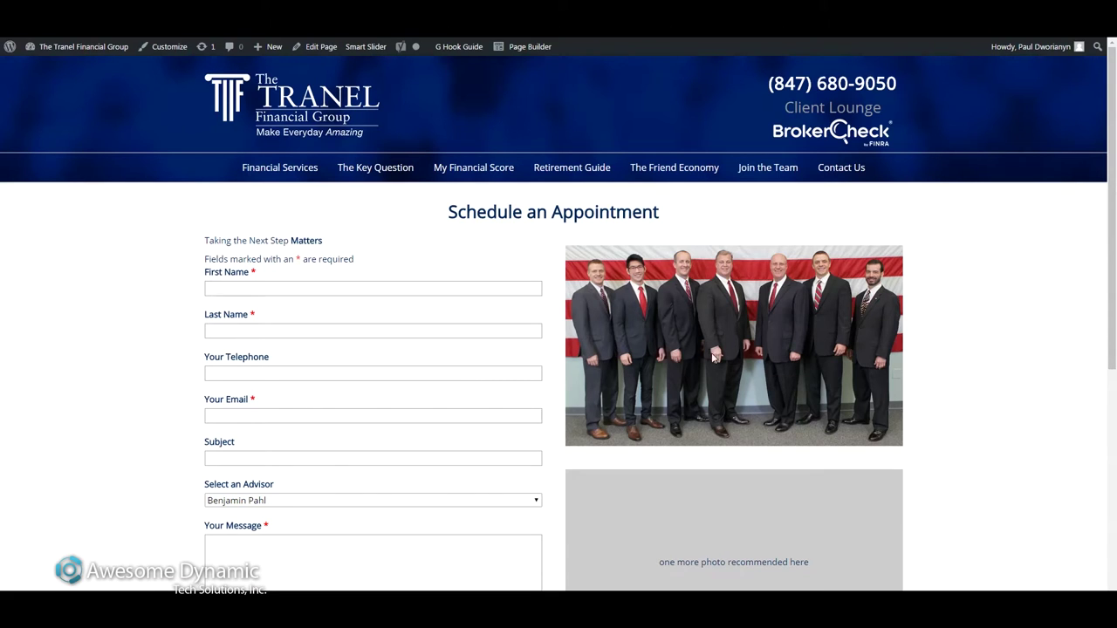
Step: Scroll through the Schedule Complimentary Meeting Edit Page screen to review its contents
{"action": "scroll", "coordinate": [672, 389], "scroll_direction": "down", "scroll_amount": 2}
{"action": "scroll", "coordinate": [672, 381], "scroll_direction": "up", "scroll_amount": 1}
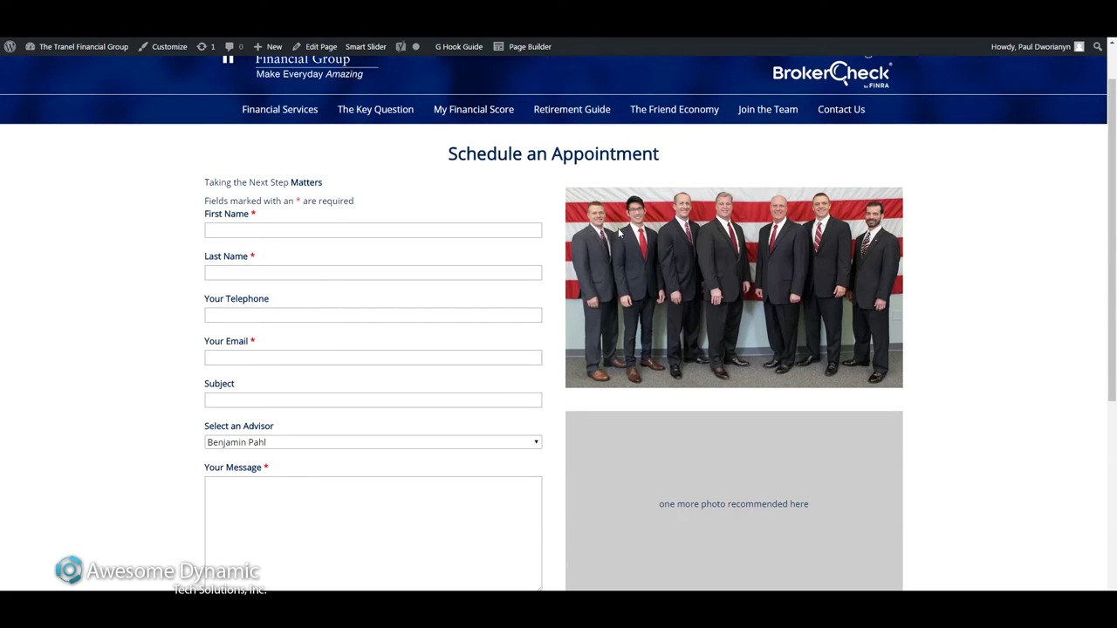
{"action": "scroll", "coordinate": [602, 225], "scroll_direction": "up", "scroll_amount": 1}
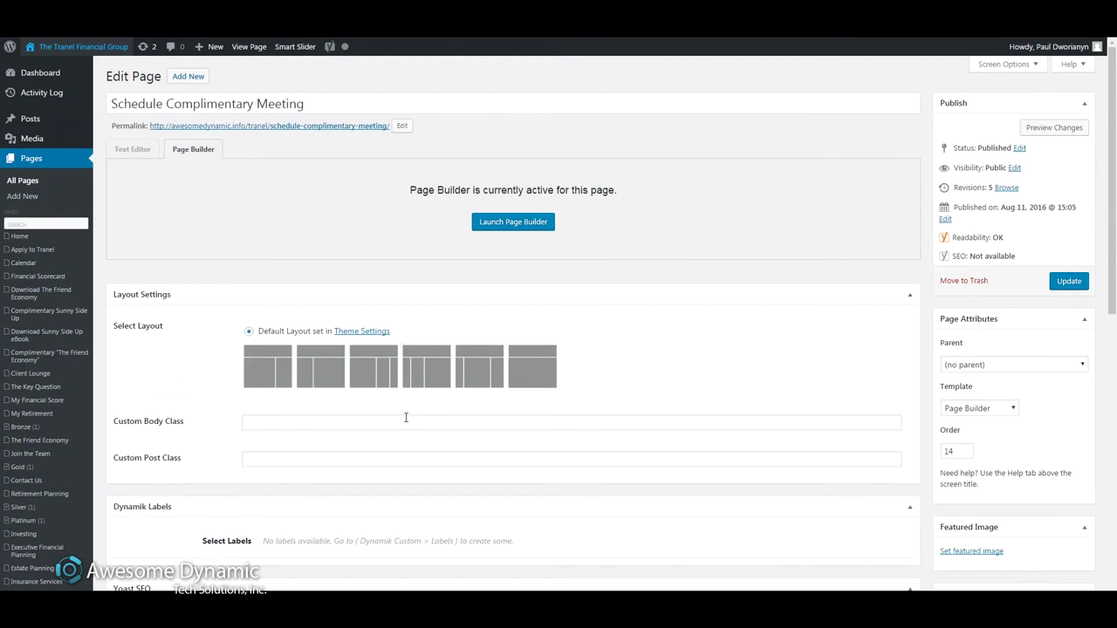
Step: Scroll the live Schedule an Appointment page to view the form and team photo
{"action": "scroll", "coordinate": [35, 568], "scroll_direction": "down", "scroll_amount": 2}
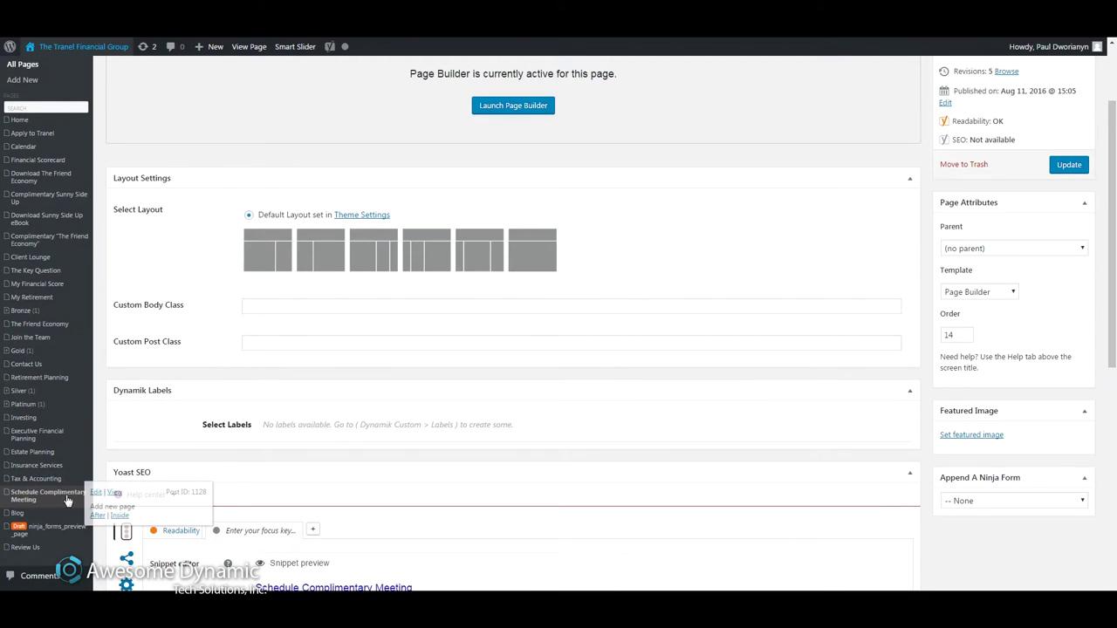
{"action": "scroll", "coordinate": [457, 292], "scroll_direction": "up", "scroll_amount": 2}
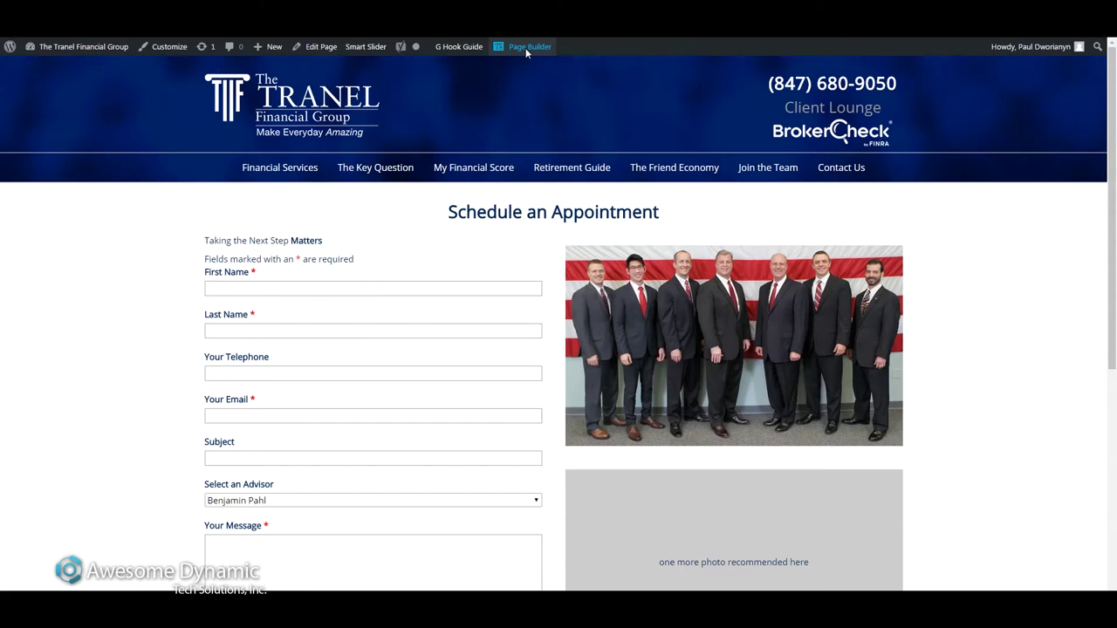
Step: Open the page in Beaver Builder and delete the team photo beside the form
{"action": "left_click", "coordinate": [527, 48]}
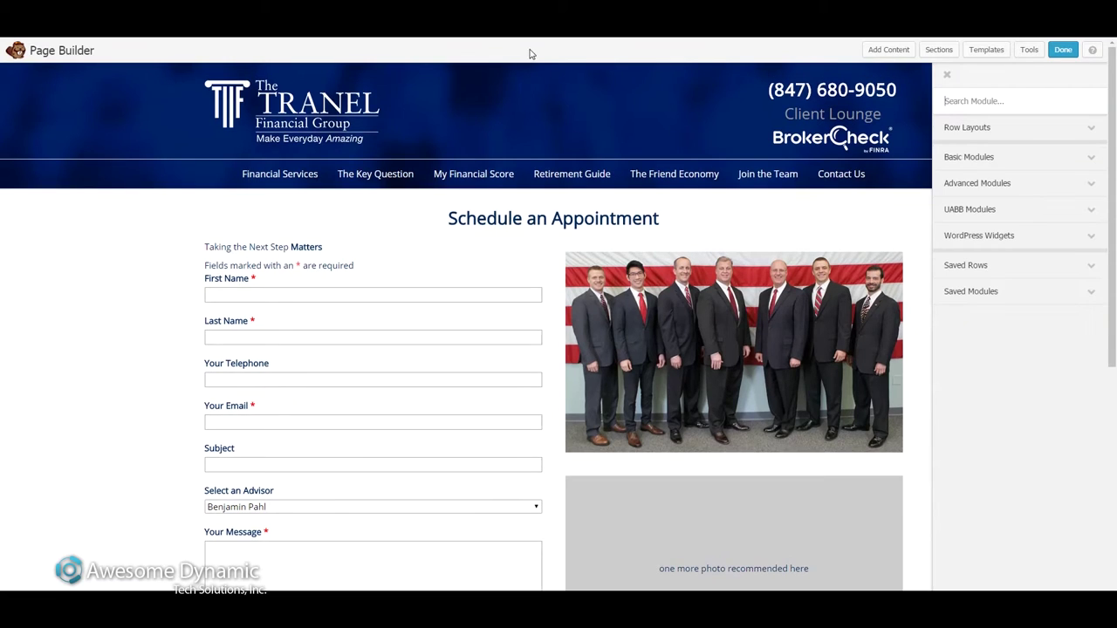
{"action": "scroll", "coordinate": [611, 279], "scroll_direction": "down", "scroll_amount": 3}
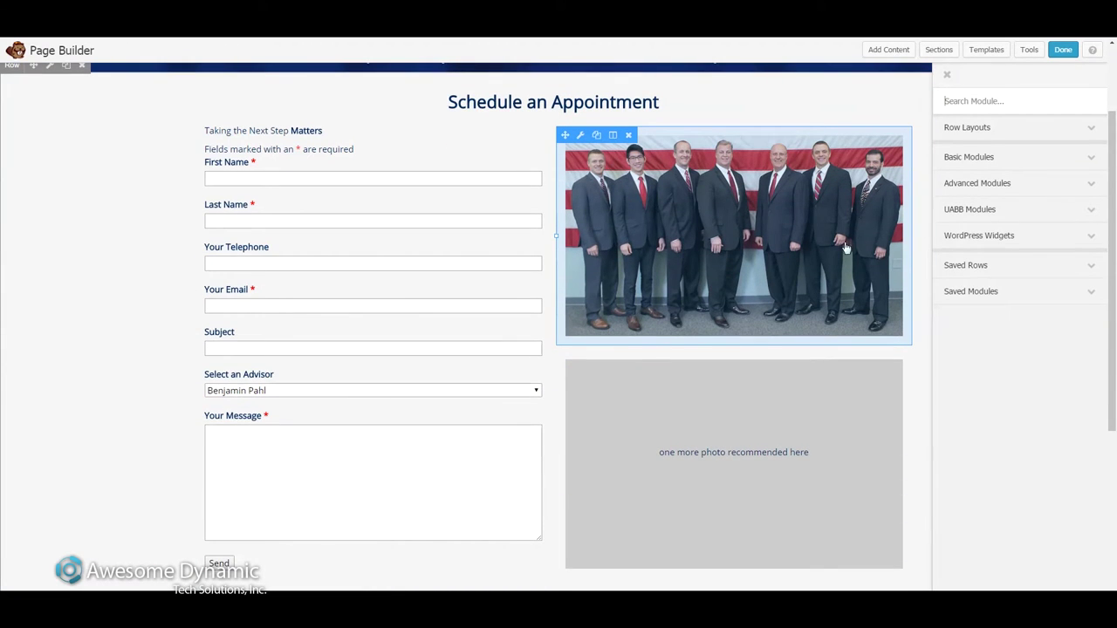
{"action": "left_click", "coordinate": [630, 138]}
{"action": "left_click", "coordinate": [618, 83]}
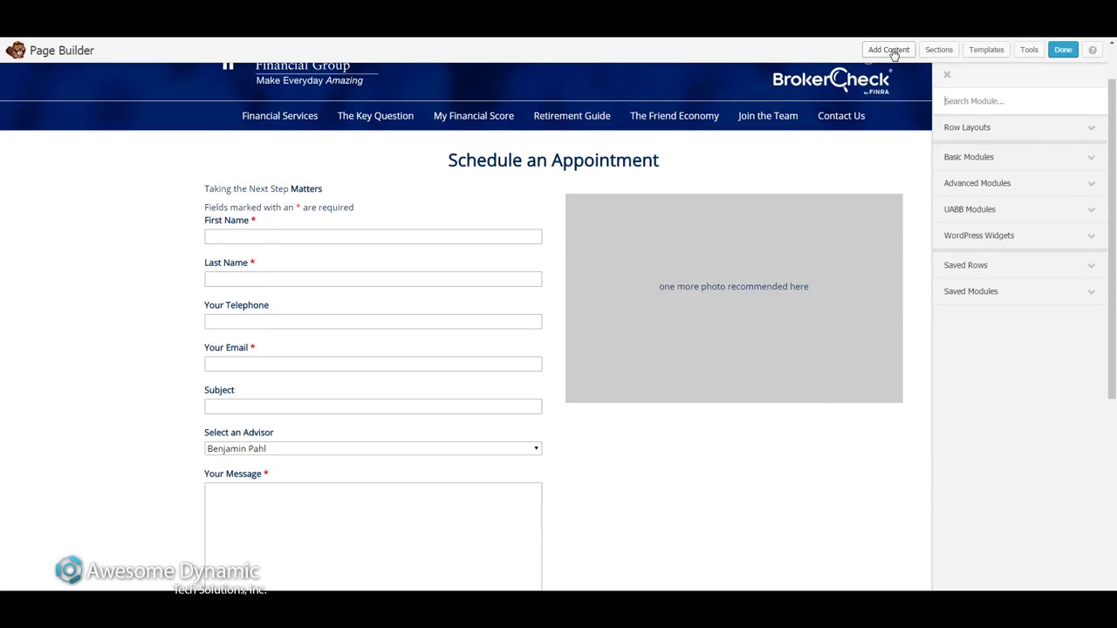
Step: Show the Add Content panel with Basic Modules expanded to reveal the Photo module
{"action": "left_click", "coordinate": [947, 74]}
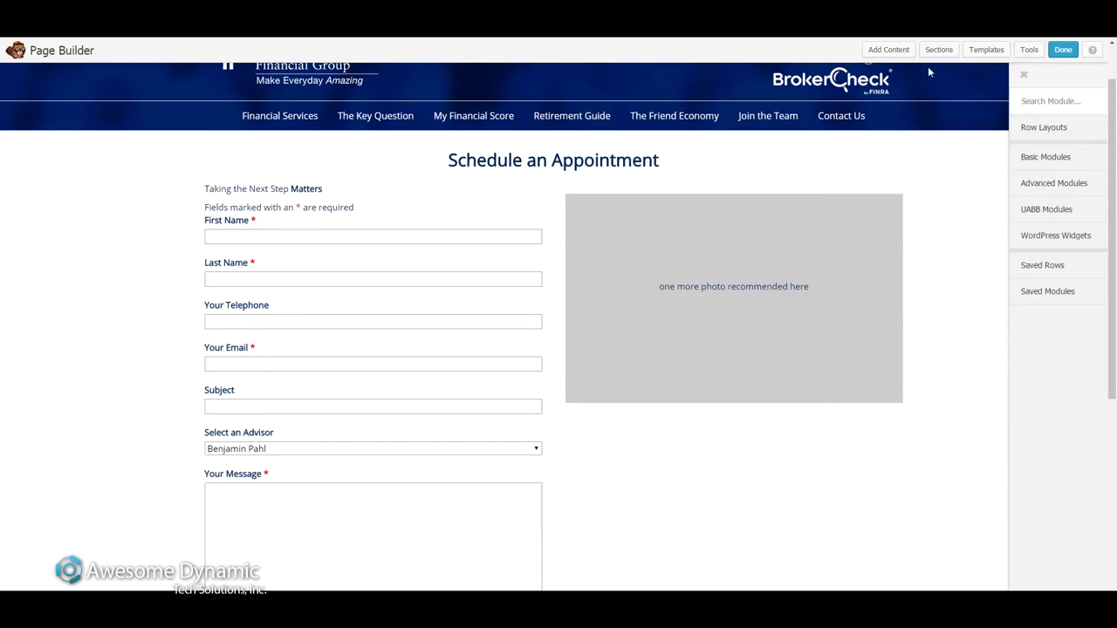
{"action": "left_click", "coordinate": [904, 52]}
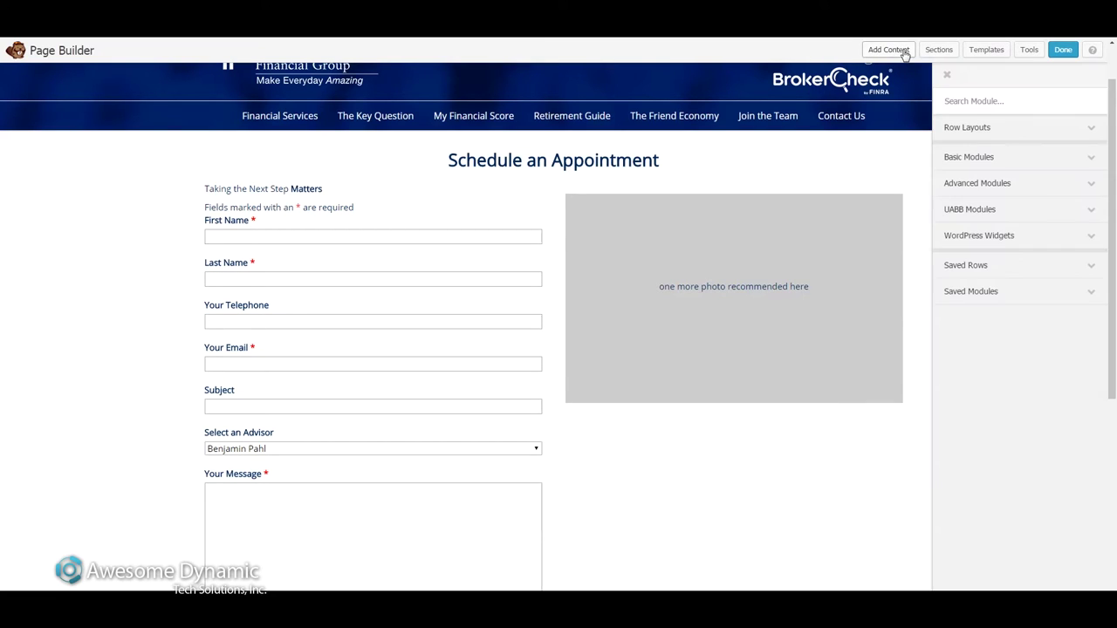
{"action": "left_click", "coordinate": [947, 74]}
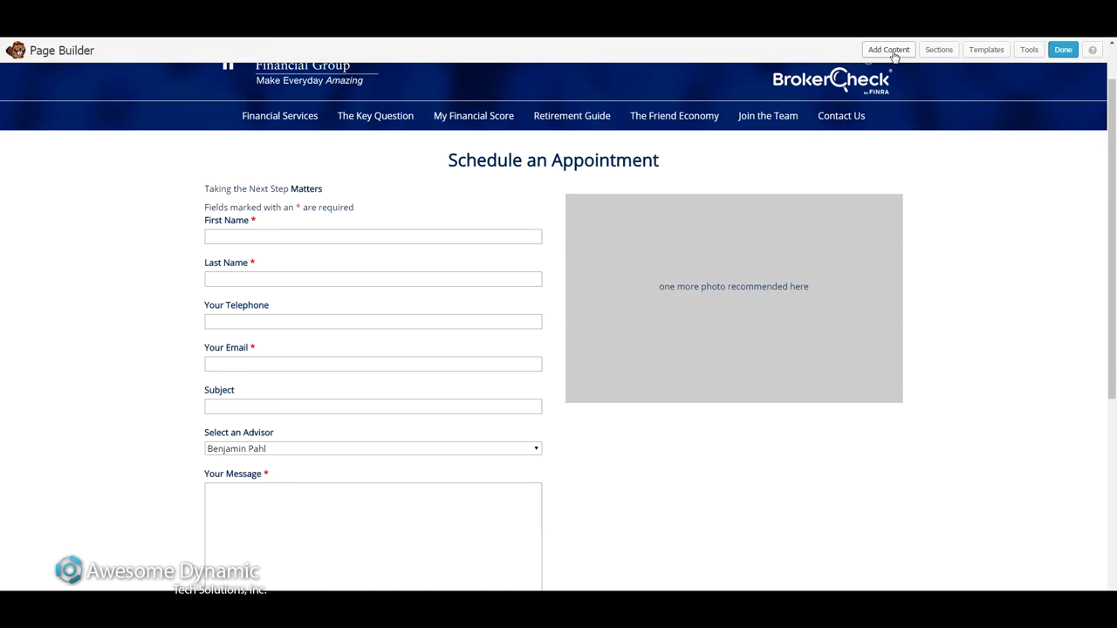
{"action": "left_click", "coordinate": [890, 53]}
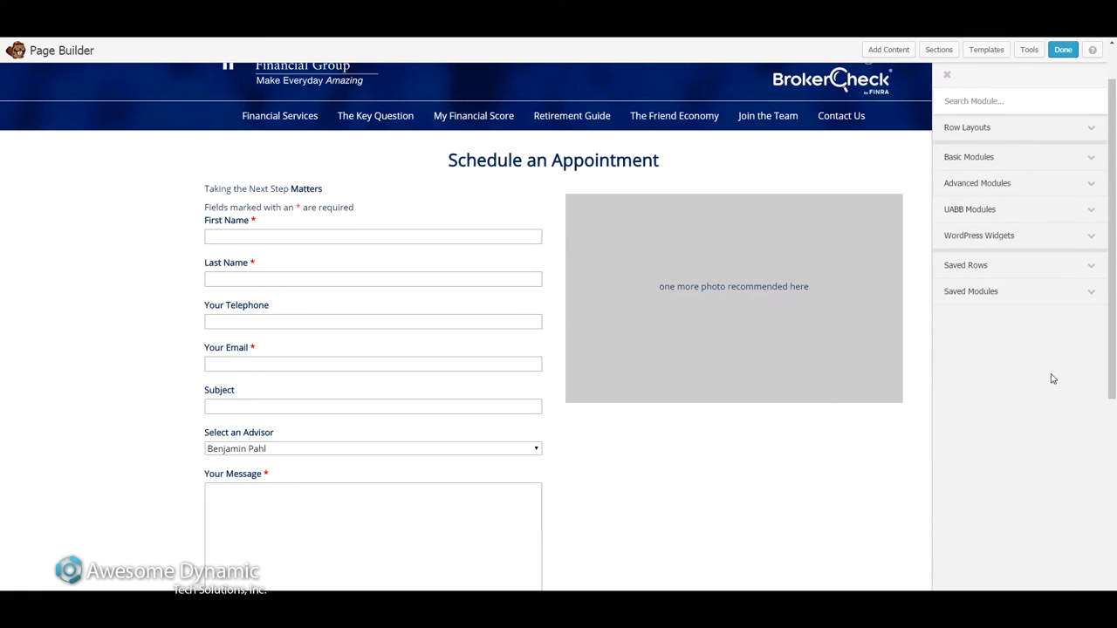
{"action": "left_click", "coordinate": [947, 77]}
{"action": "left_click", "coordinate": [876, 53]}
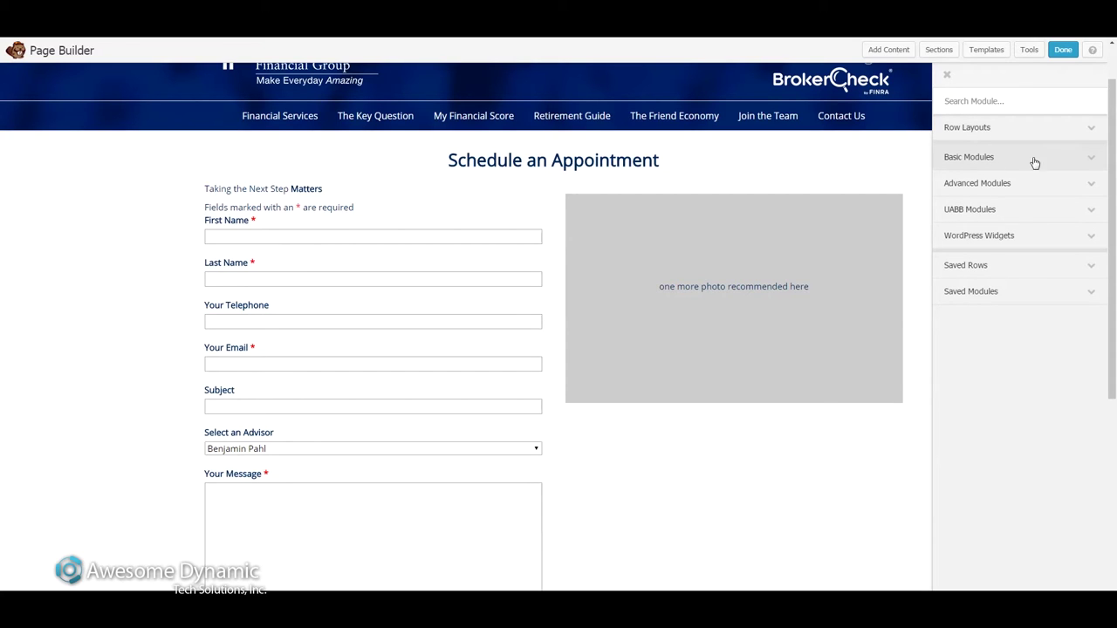
{"action": "left_click", "coordinate": [1093, 159]}
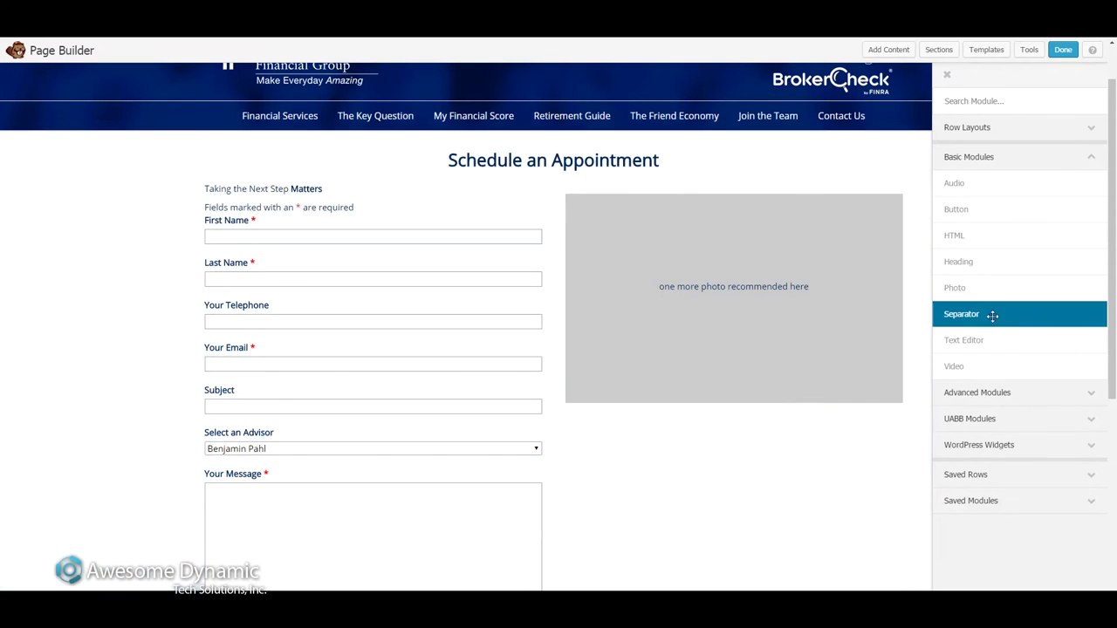
Step: Drop a Photo module into the right column beside the form and reposition its settings dialog
{"action": "left_click_drag", "start_coordinate": [966, 290], "coordinate": [636, 233]}
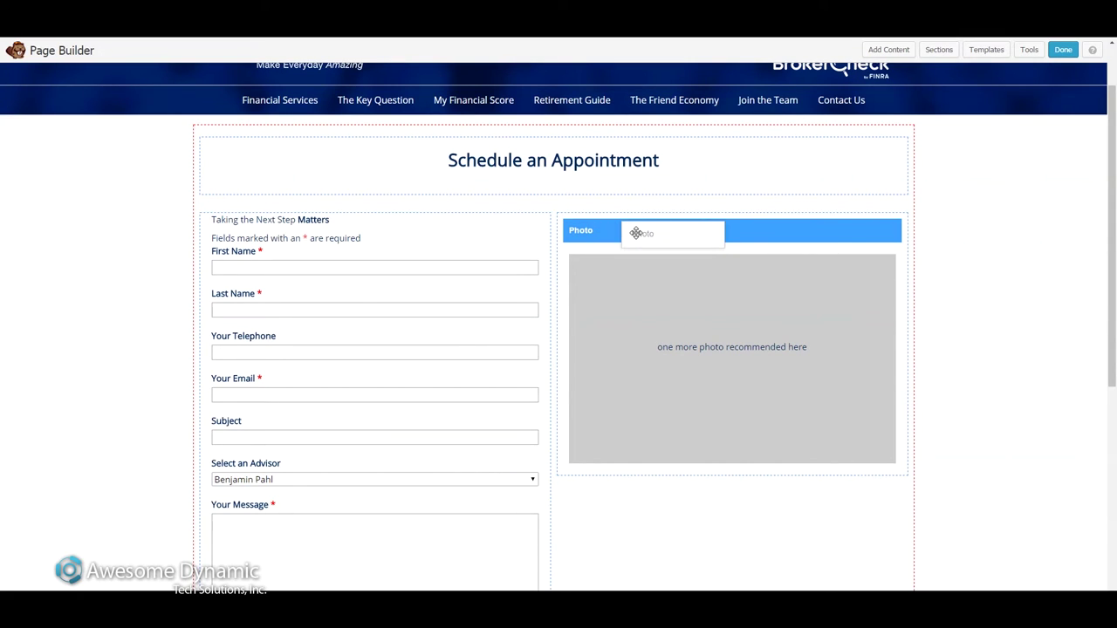
{"action": "left_click_drag", "start_coordinate": [636, 233], "coordinate": [636, 231]}
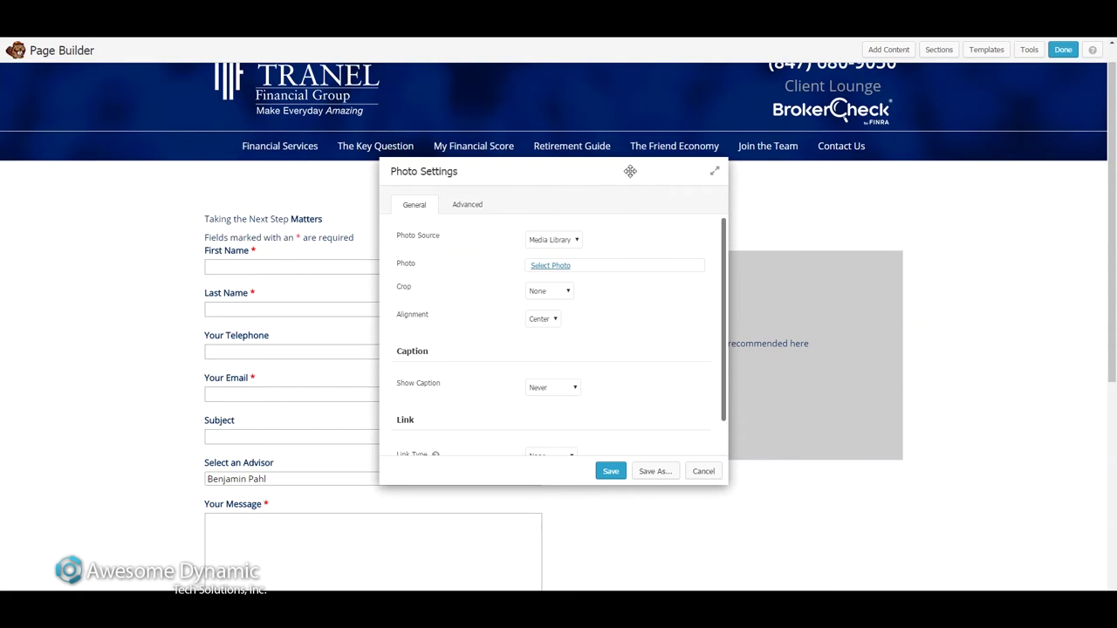
{"action": "left_click_drag", "start_coordinate": [630, 171], "coordinate": [332, 195]}
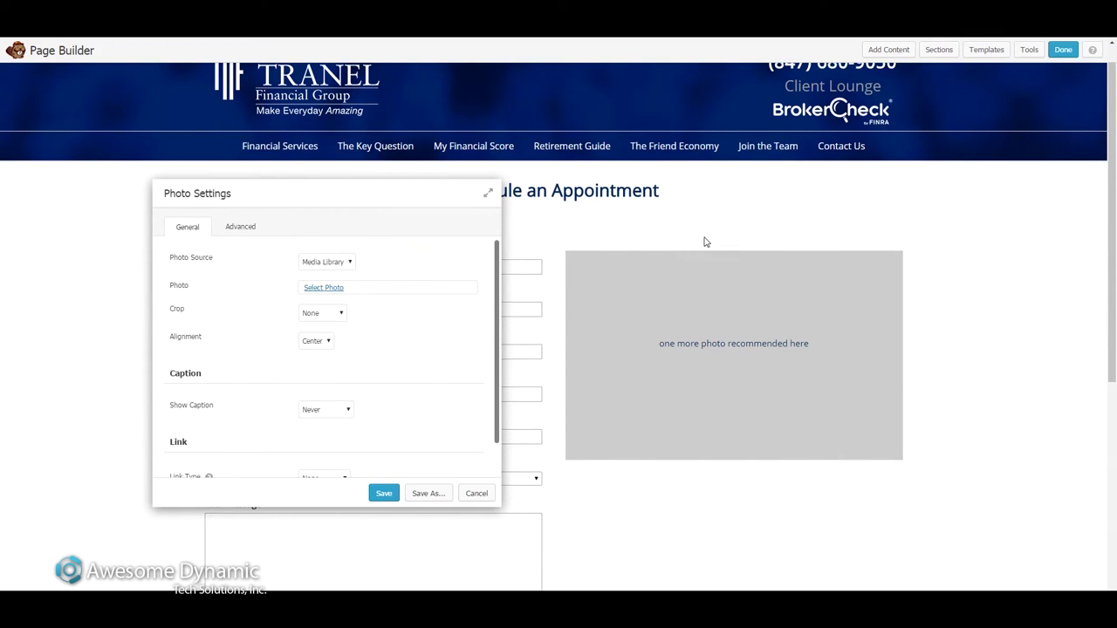
Step: Open the Select Photo media library from the Photo Settings dialog
{"action": "left_click_drag", "start_coordinate": [412, 197], "coordinate": [630, 209]}
{"action": "left_click", "coordinate": [535, 301]}
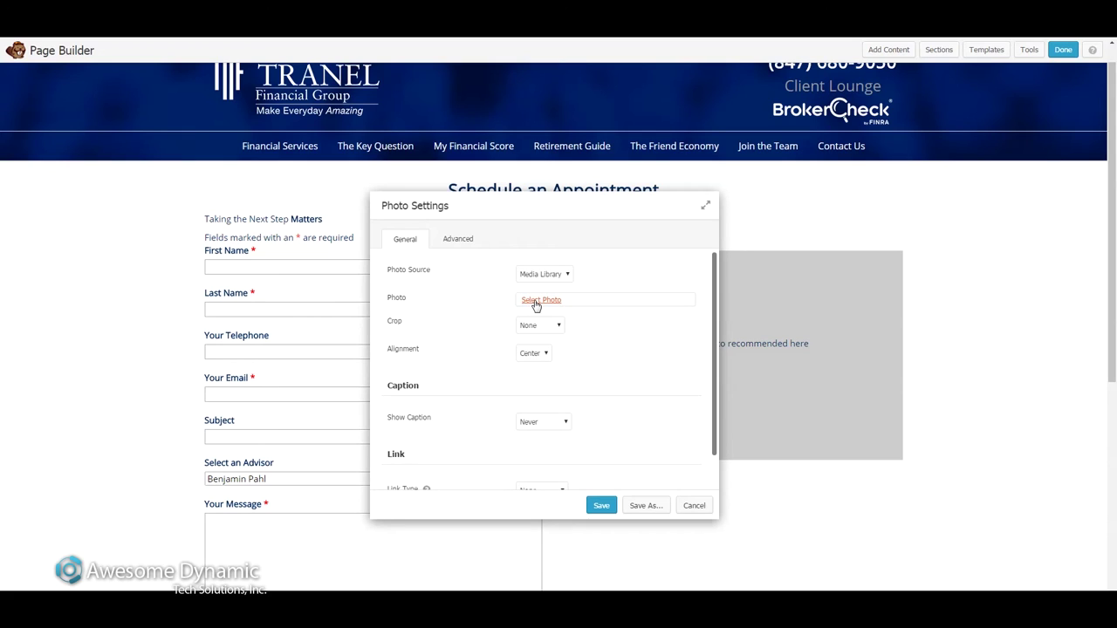
{"action": "left_click", "coordinate": [537, 302]}
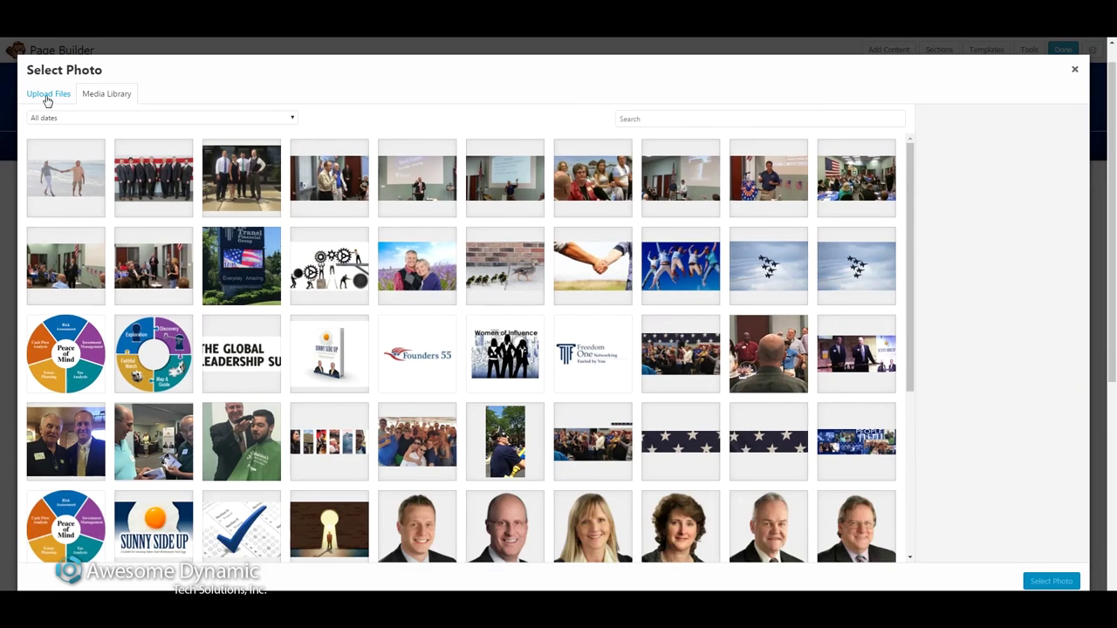
Step: Upload financial-advisor-schedule-a-meeting-for-success.jpg from the computer into the media library
{"action": "left_click", "coordinate": [47, 99]}
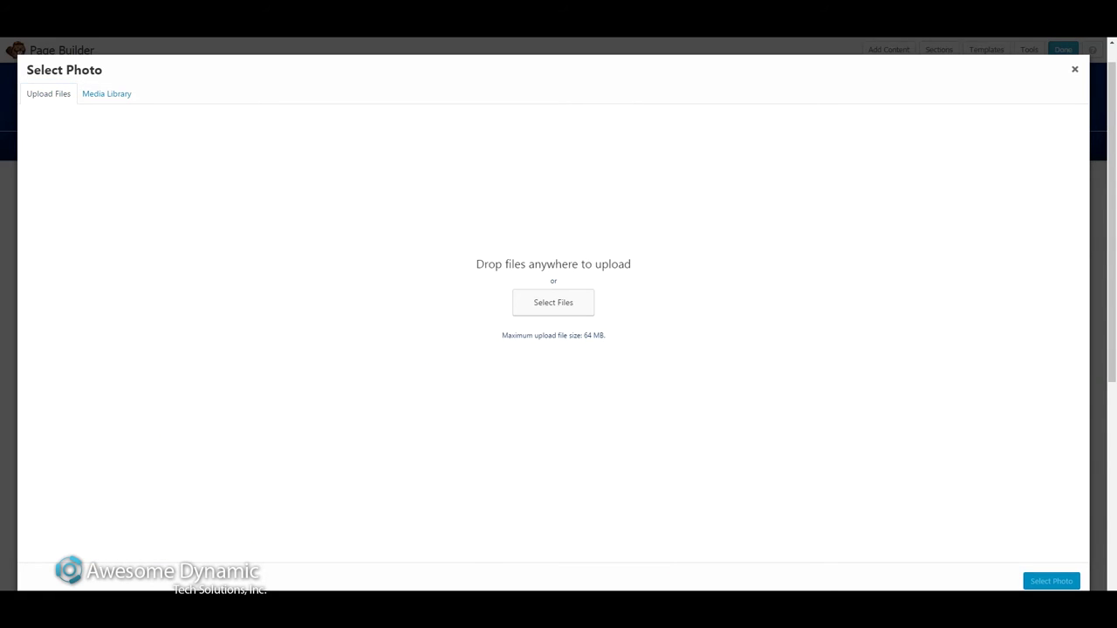
{"action": "left_click_drag", "start_coordinate": [9, 507], "coordinate": [277, 405]}
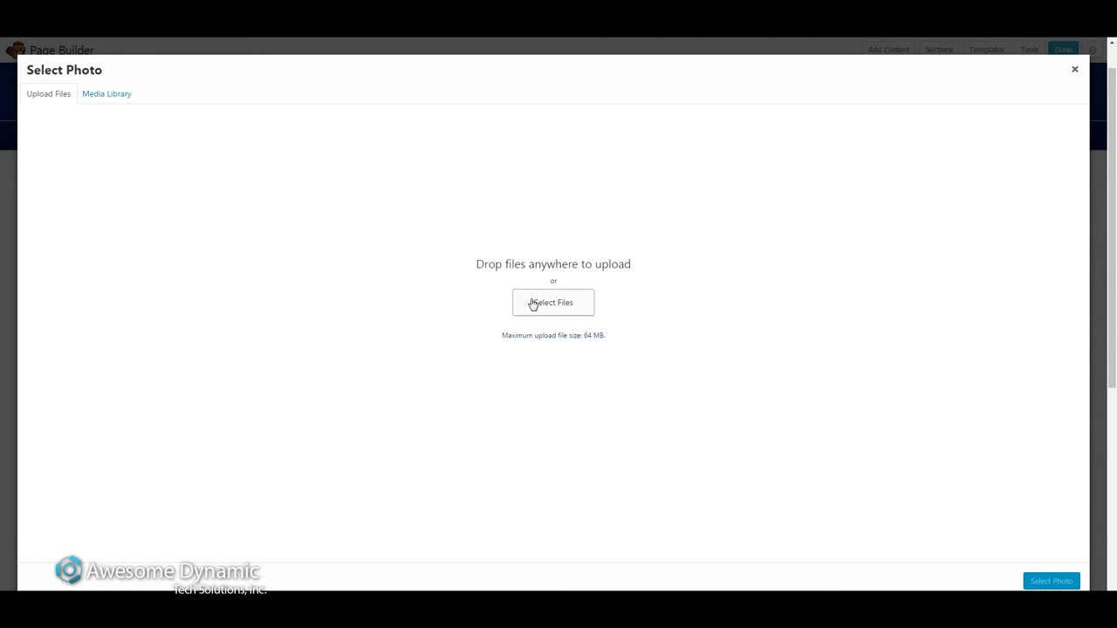
{"action": "left_click", "coordinate": [563, 303]}
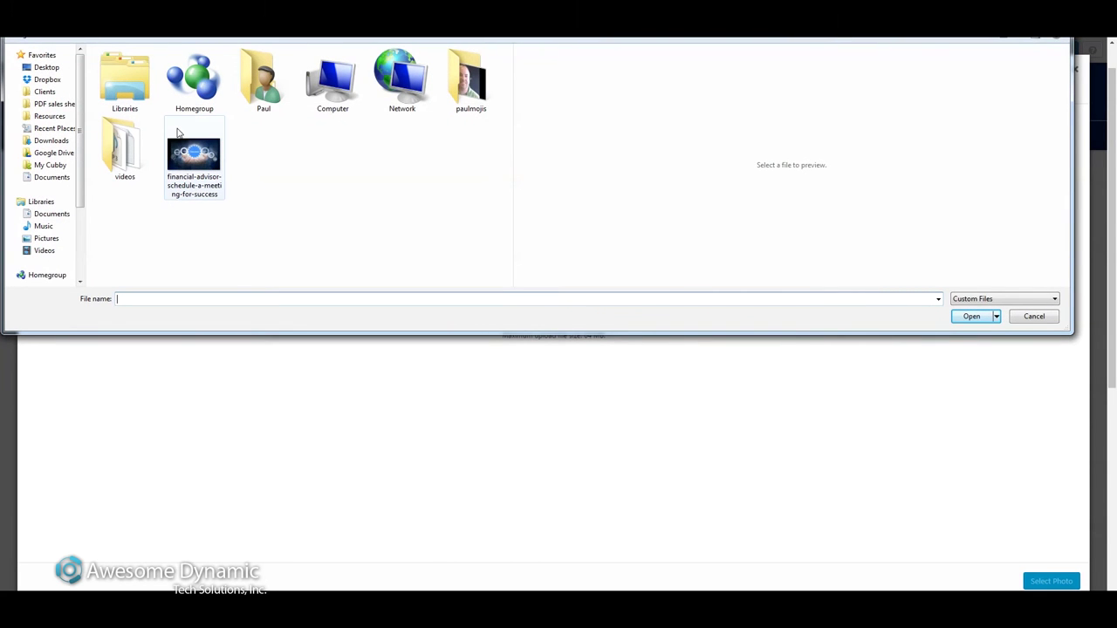
{"action": "left_click", "coordinate": [200, 158]}
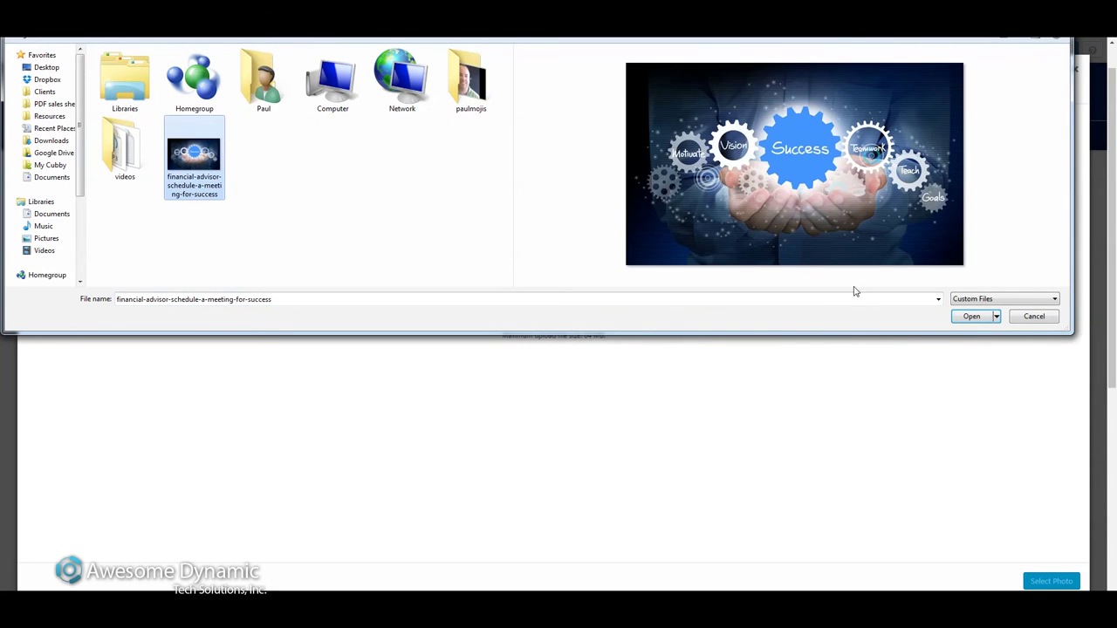
{"action": "left_click", "coordinate": [969, 317]}
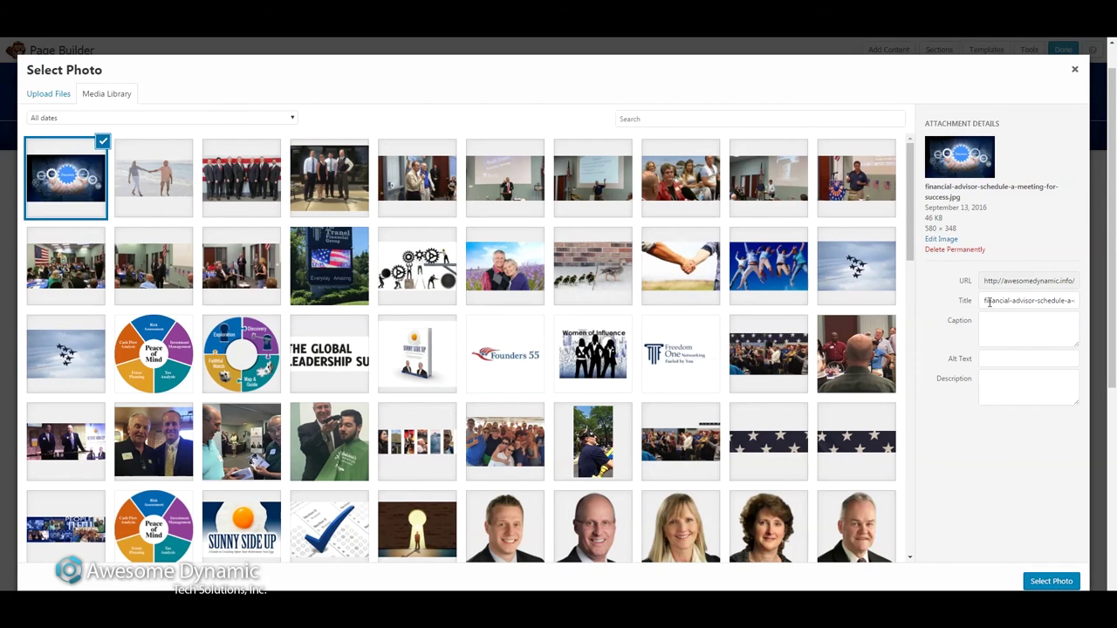
Step: Enter the gears image's alt text 'Our financial advisor staff is focused on success'
{"action": "left_click_drag", "start_coordinate": [925, 187], "coordinate": [967, 198]}
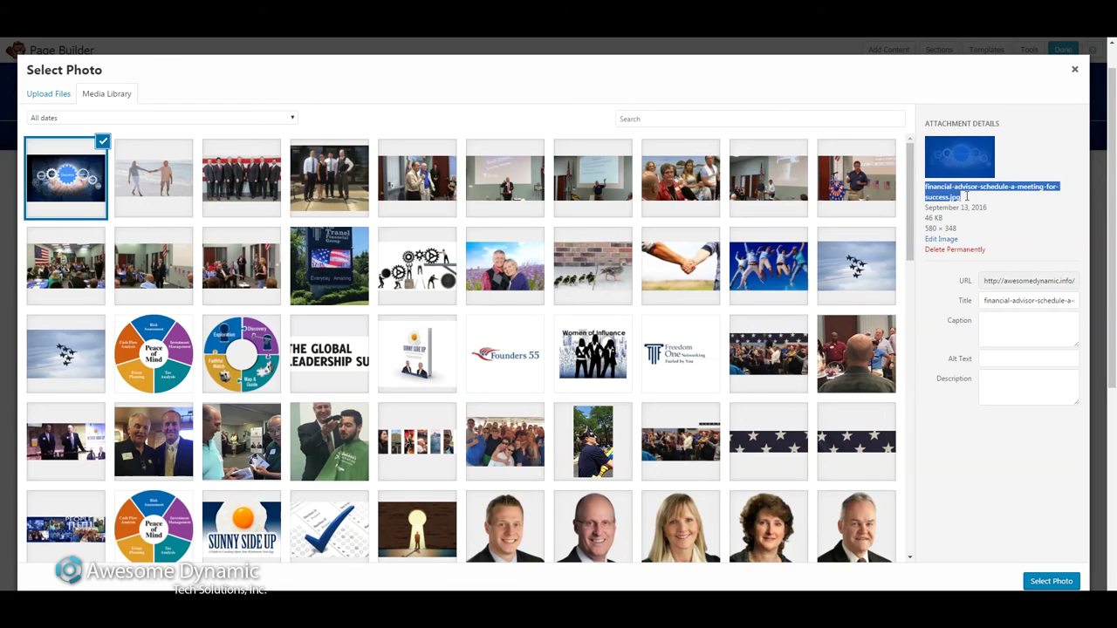
{"action": "left_click", "coordinate": [969, 200]}
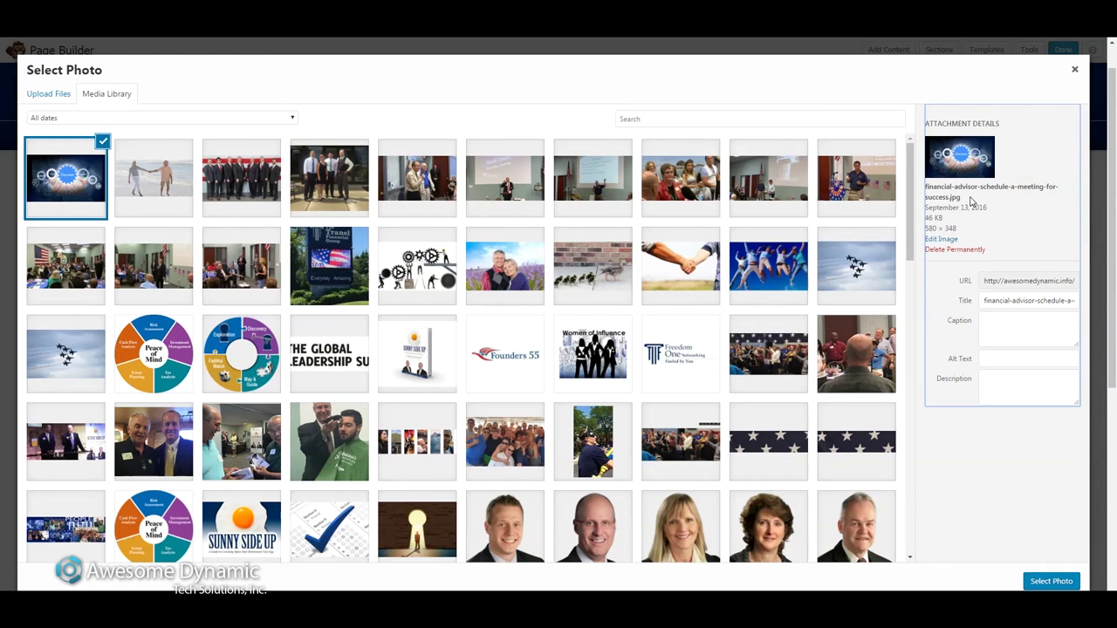
{"action": "left_click", "coordinate": [997, 358]}
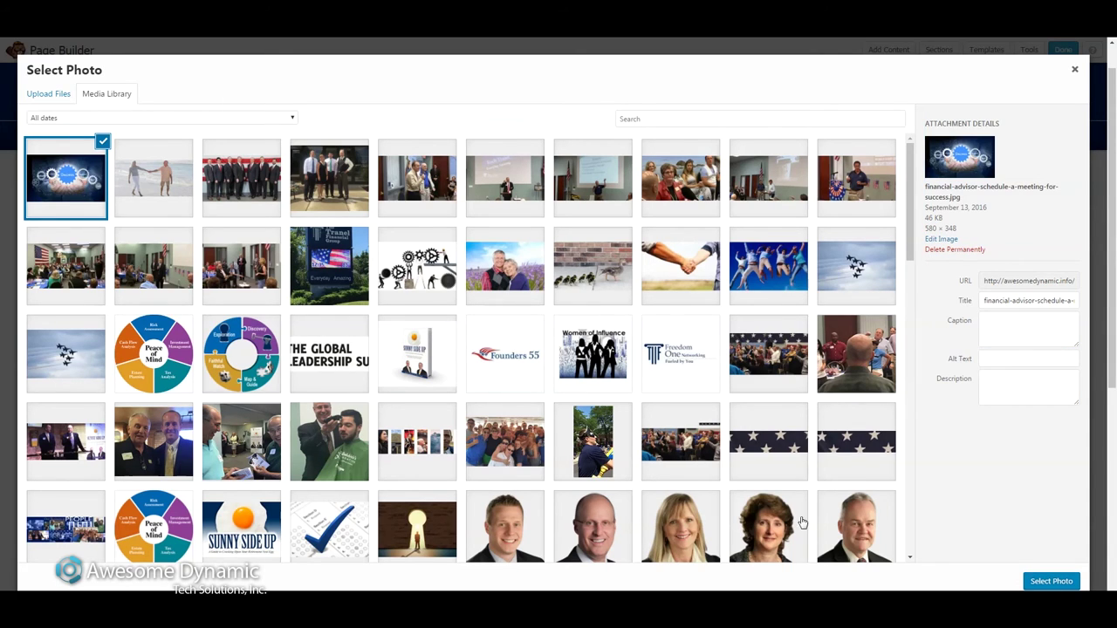
{"action": "left_click", "coordinate": [1006, 358]}
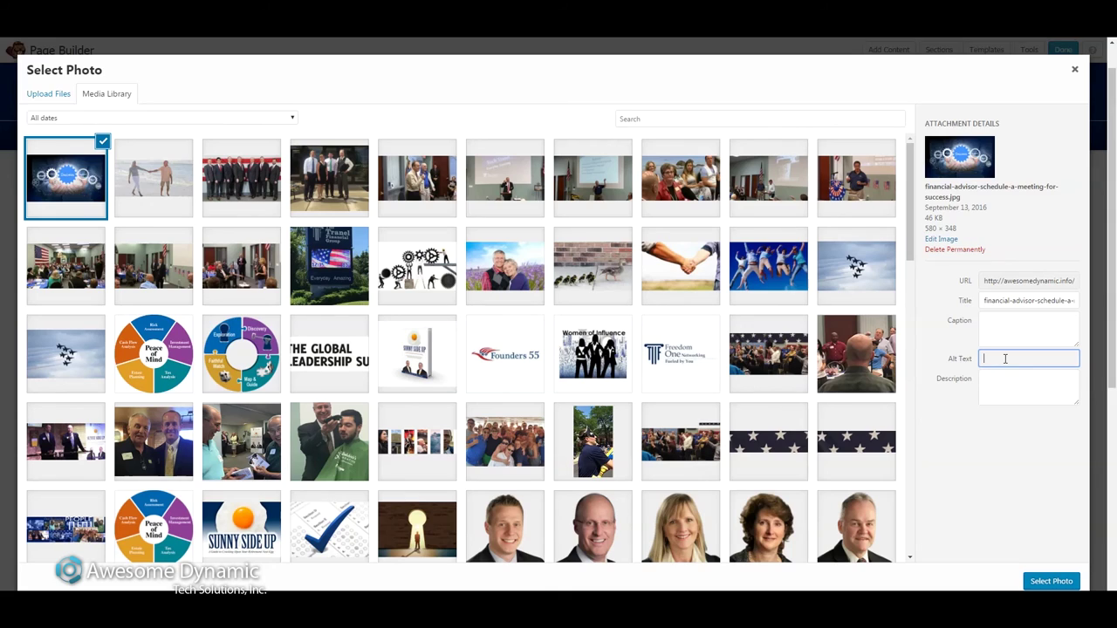
{"action": "type", "text": "ThOu"}
{"action": "type", "text": "r fina st"}
{"action": "key", "text": "BackSpace"}
{"action": "key", "text": "BackSpace"}
{"action": "key", "text": "BackSpace"}
{"action": "key", "text": "BackSpace"}
{"action": "type", "text": "isor"}
{"action": "key", "text": "BackSpace"}
{"action": "key", "text": "BackSpace"}
{"action": "key", "text": "BackSpace"}
{"action": "type", "text": "staff is focused on success,"}
{"action": "key", "text": "BackSpace"}
{"action": "key", "text": "BackSpace"}
{"action": "key", "text": "BackSpace"}
Step: End the alt text with a period, apply the gears image, save the module and publish
{"action": "type", "text": "."}
{"action": "left_click", "coordinate": [1061, 583]}
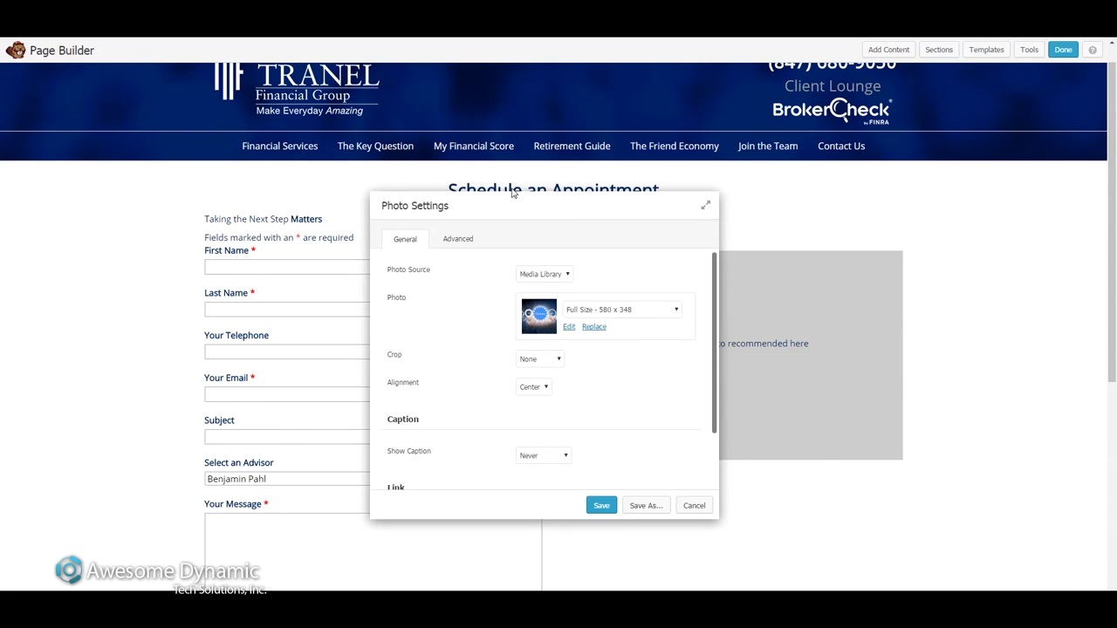
{"action": "left_click_drag", "start_coordinate": [500, 217], "coordinate": [330, 180]}
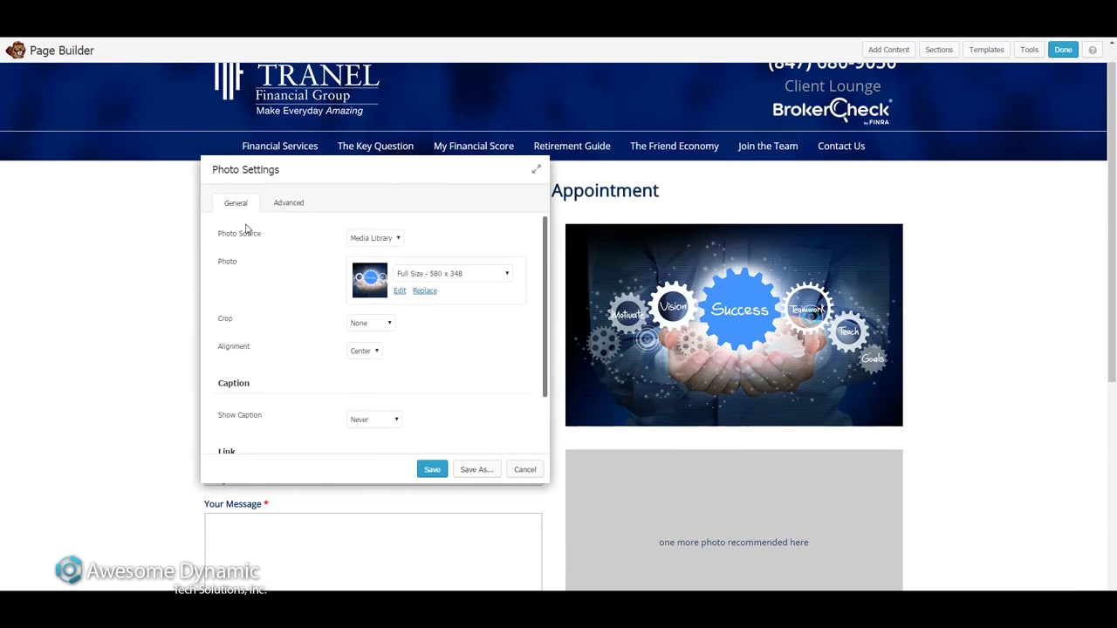
{"action": "scroll", "coordinate": [339, 350], "scroll_direction": "down", "scroll_amount": 2}
{"action": "scroll", "coordinate": [338, 349], "scroll_direction": "up", "scroll_amount": 2}
{"action": "left_click", "coordinate": [432, 469]}
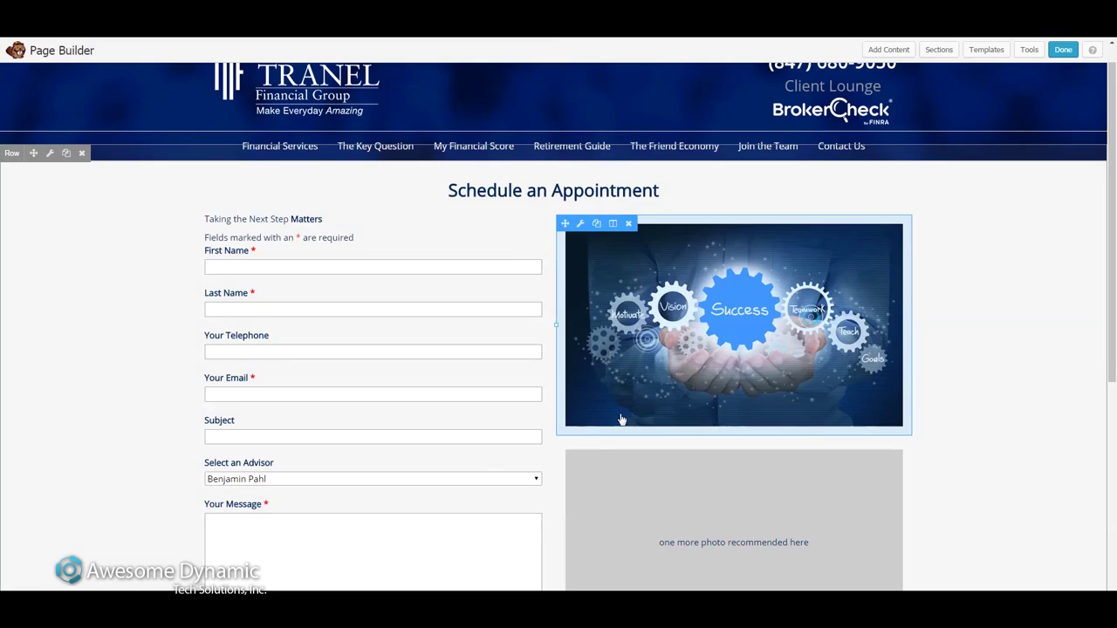
{"action": "left_click", "coordinate": [1063, 50]}
{"action": "left_click", "coordinate": [599, 297]}
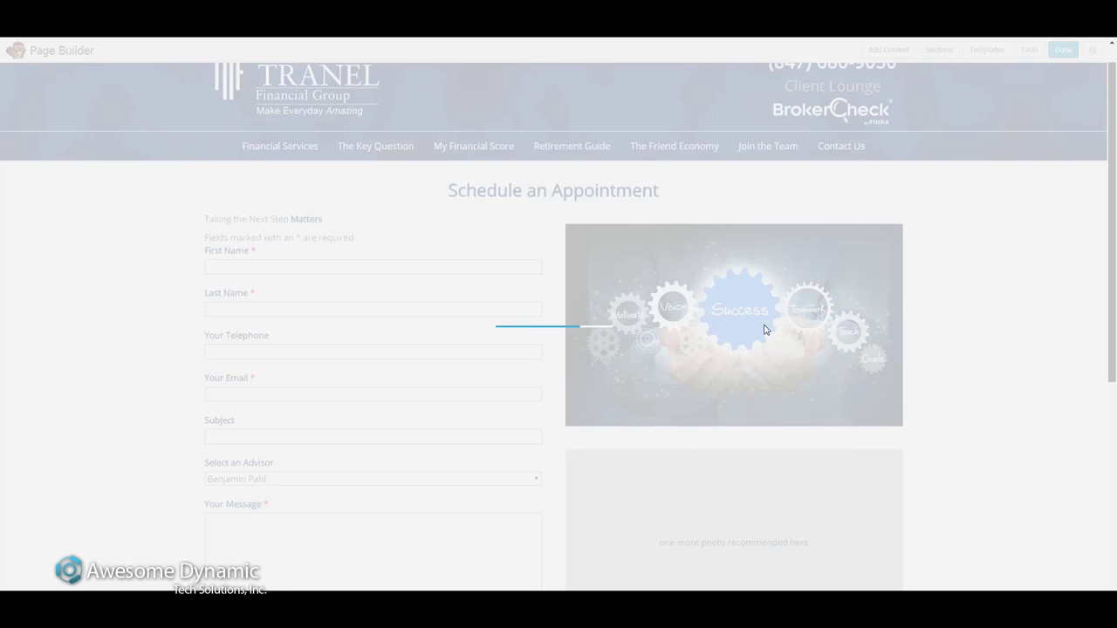